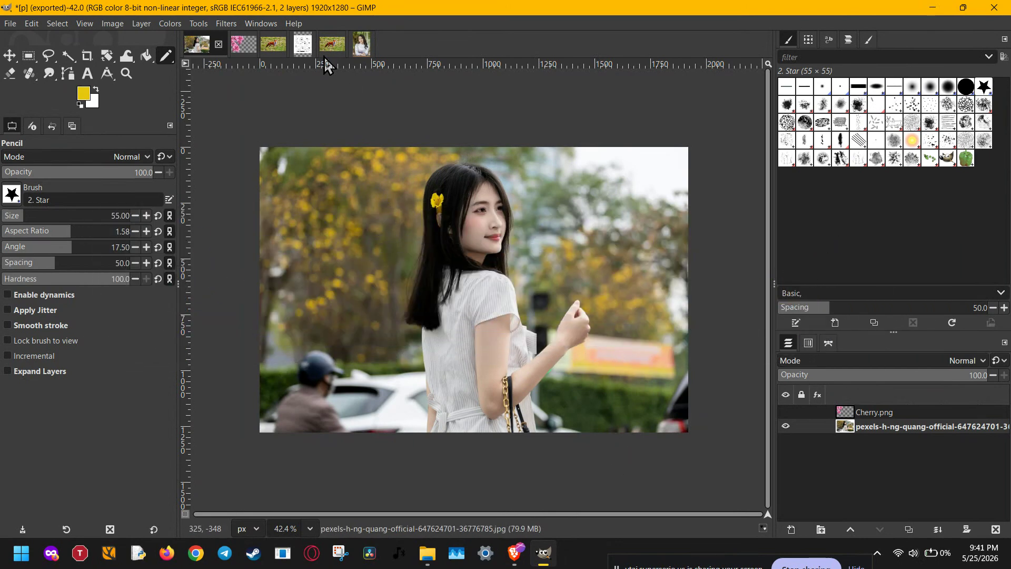
Step: Open the image scaling settings, keep the size unit as percent, and set the interpolation to Cubic
click(112, 23)
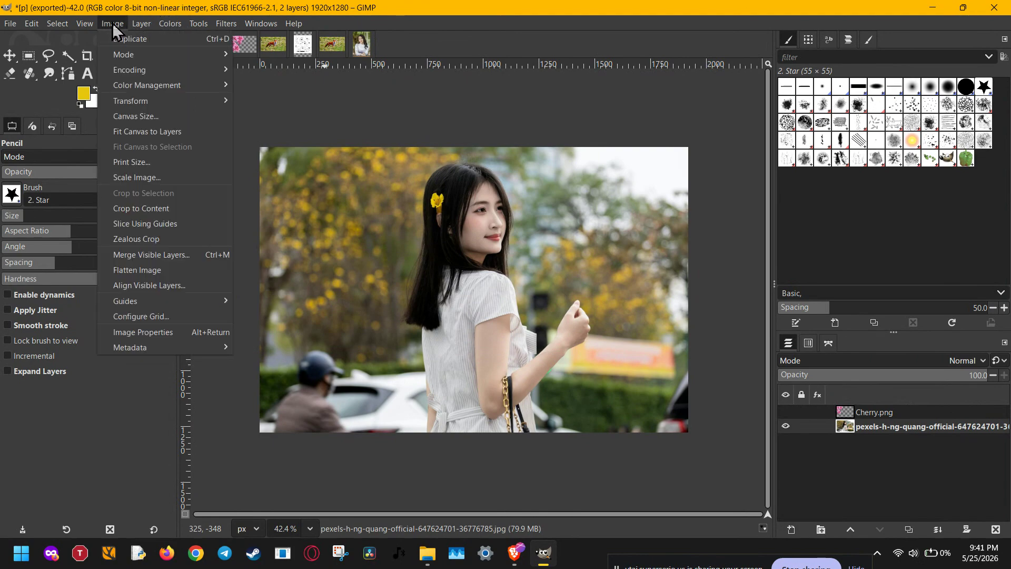
click(145, 177)
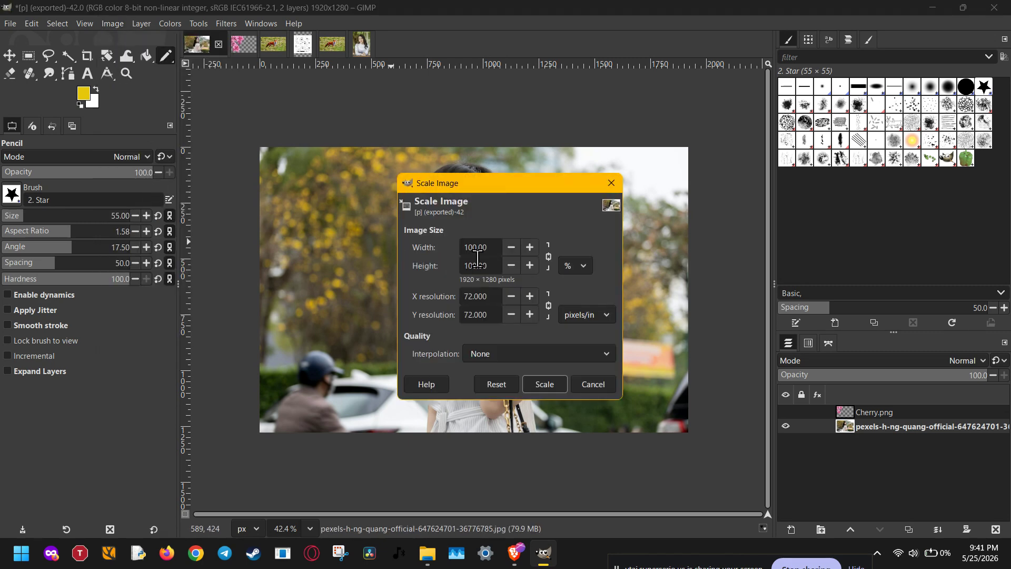
click(585, 267)
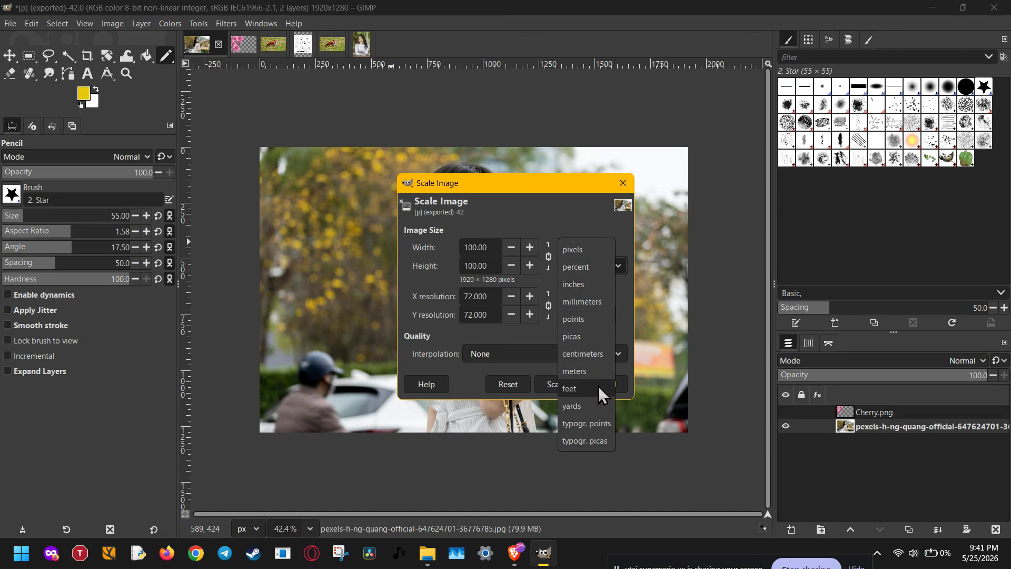
click(596, 267)
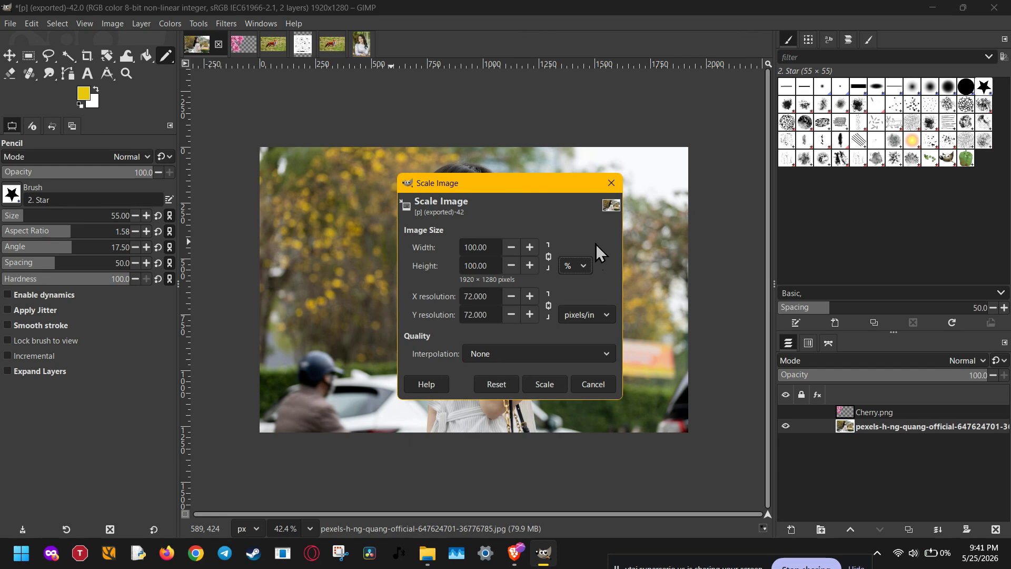
click(492, 248)
click(491, 265)
click(549, 256)
click(496, 353)
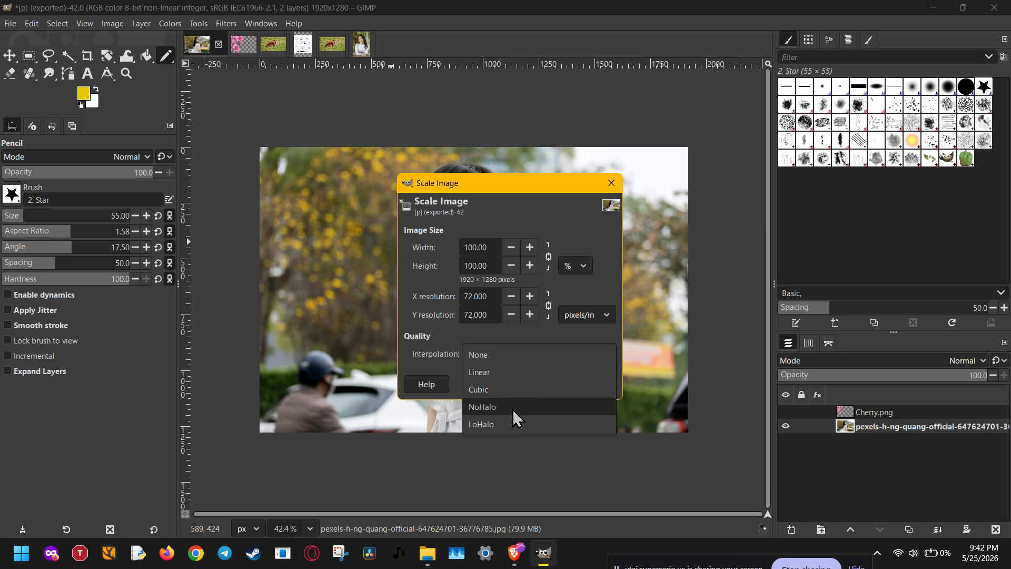
click(517, 393)
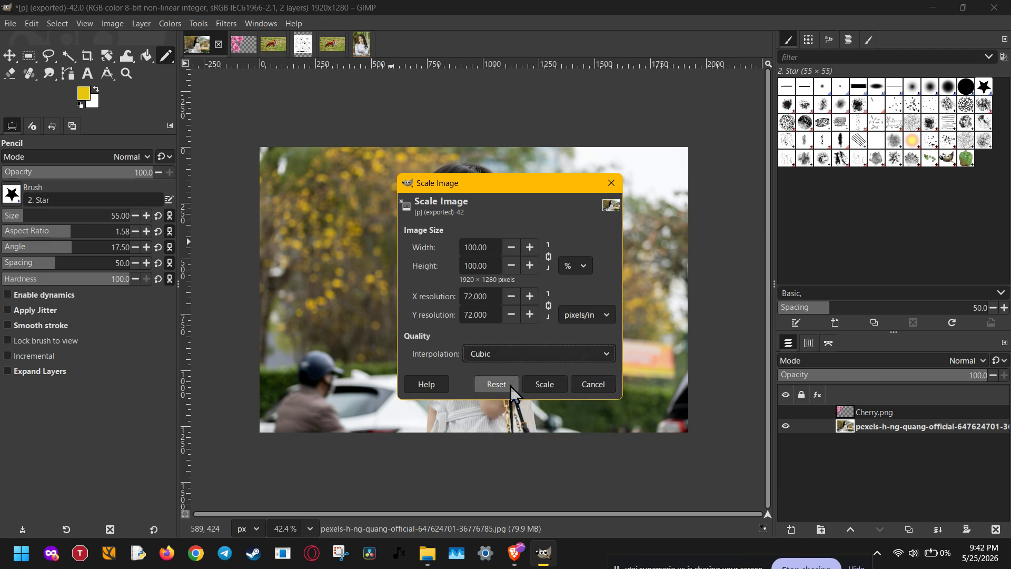
Step: Scale the image to 200% of its width and height with the proportions linked
click(466, 246)
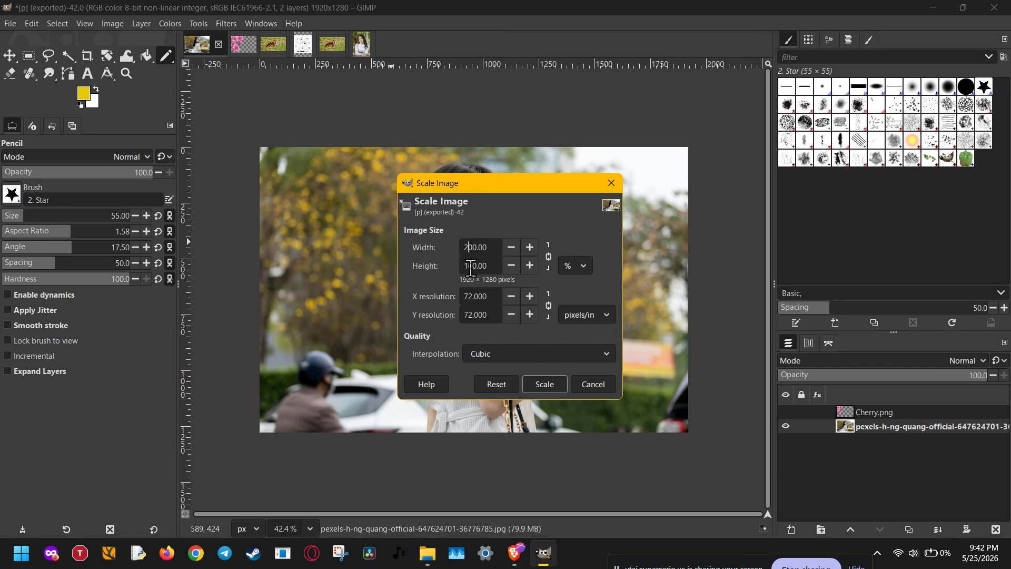
key(Tab)
click(544, 383)
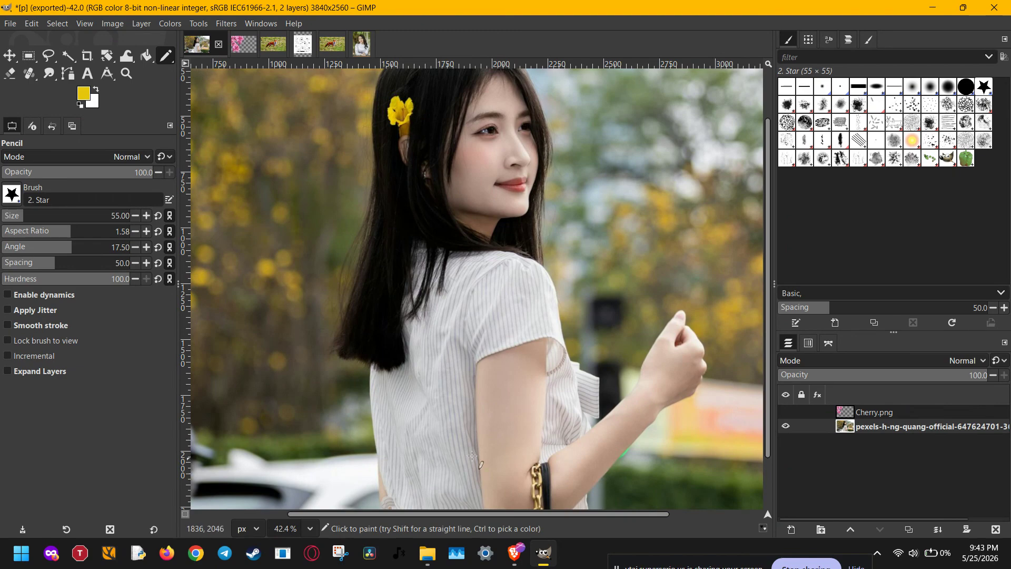
Step: Examine the enlarged photo's hair and shirt detail at several zoom levels, then the whole picture at 25%
mouse_move(610, 388)
mouse_down()
mouse_move(401, 163)
mouse_move(478, 357)
mouse_move(485, 481)
mouse_move(735, 458)
mouse_move(720, 488)
mouse_move(633, 388)
mouse_up()
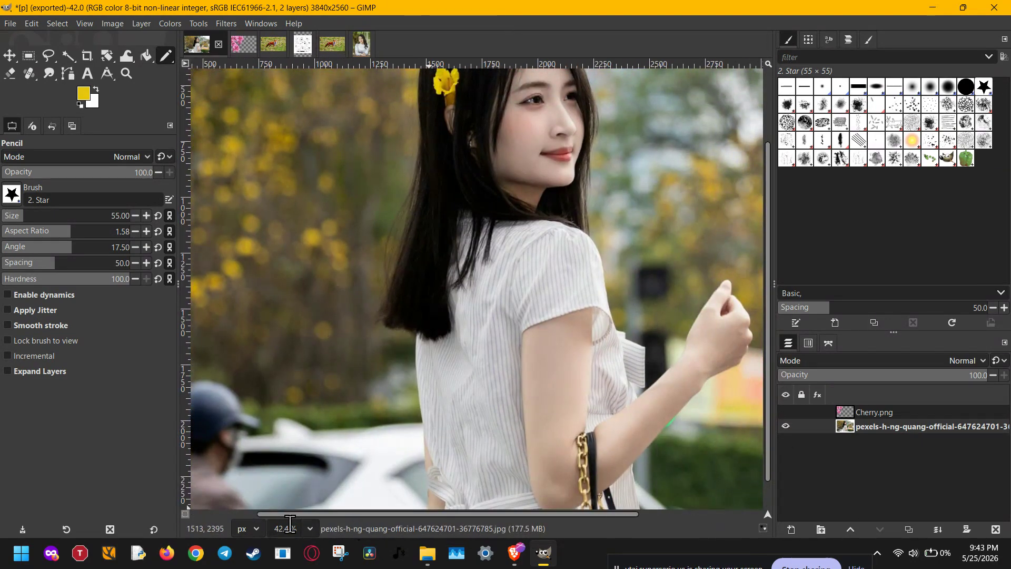
key(1)
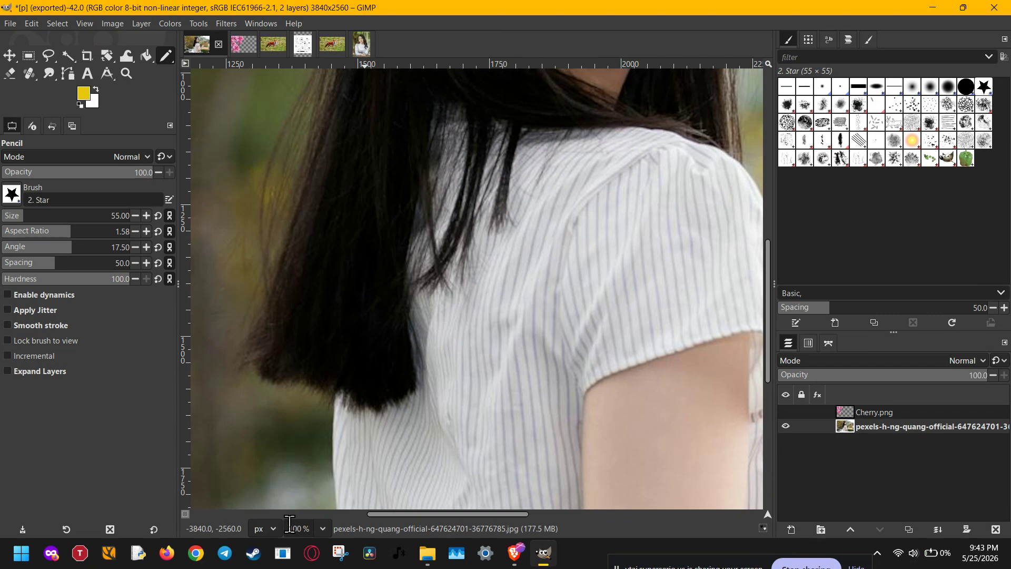
key(2)
key(3)
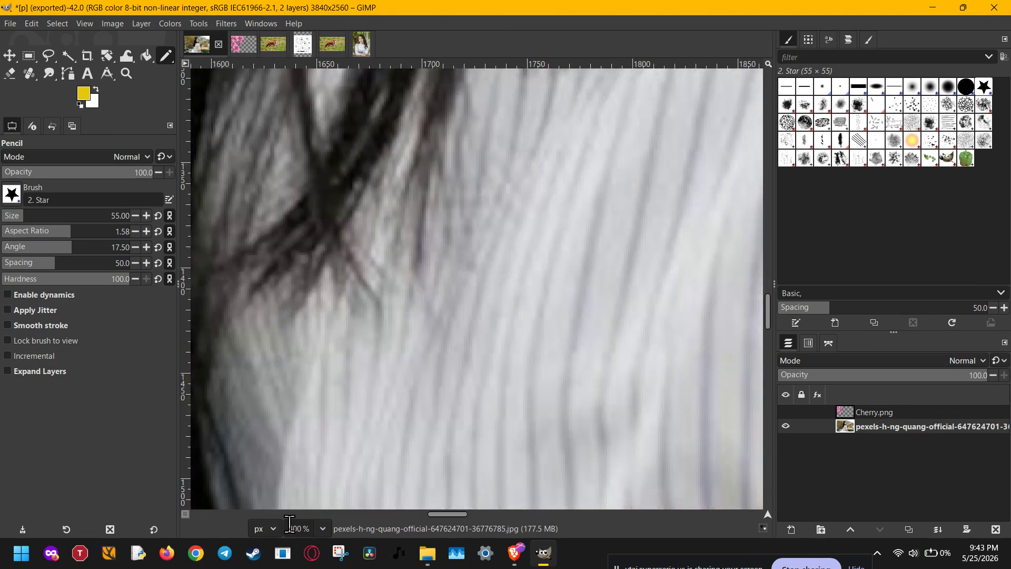
key(grave)
key(grave)
key(grave)
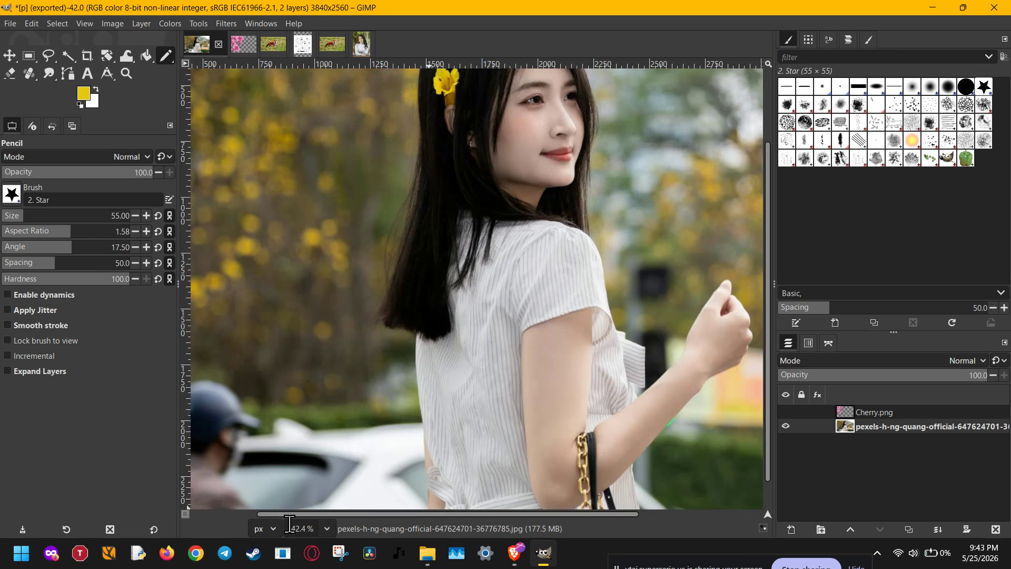
scroll(280, 532, down, 2)
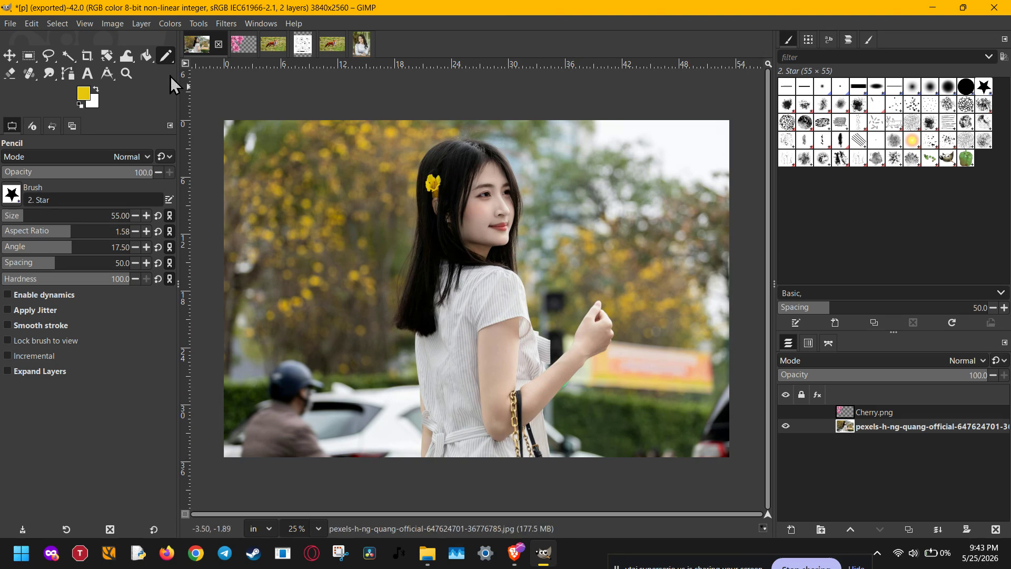
Step: Open the canvas size settings and enter 150% for the width, then 150% for the height with the proportions linked
click(113, 24)
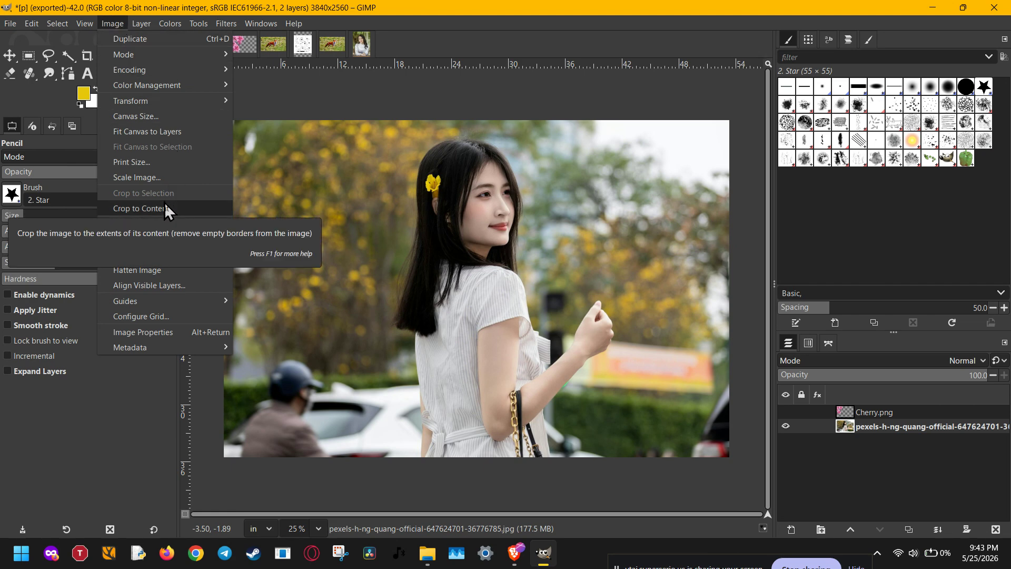
click(167, 117)
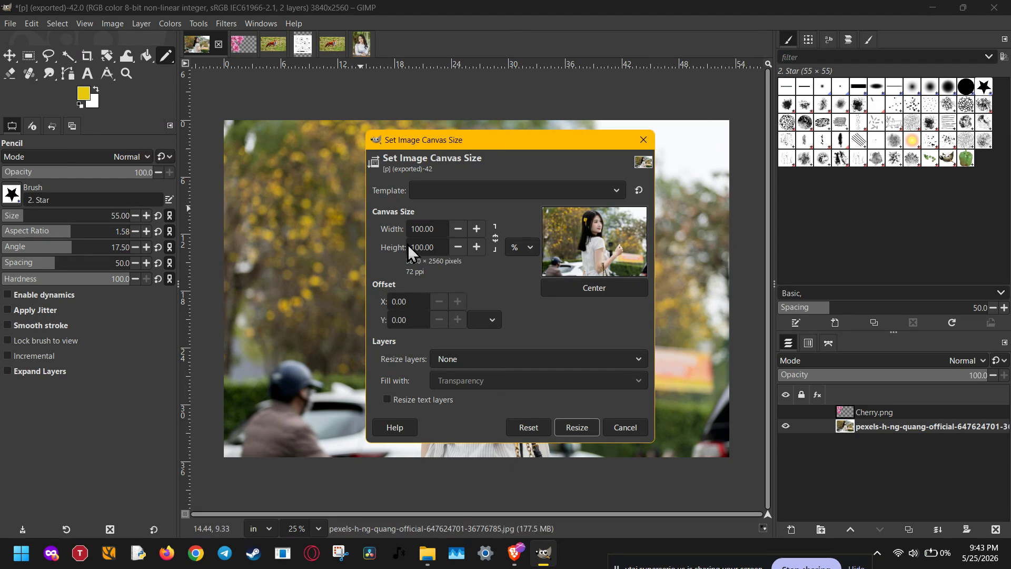
click(416, 230)
key(BackSpace)
text(5)
click(423, 248)
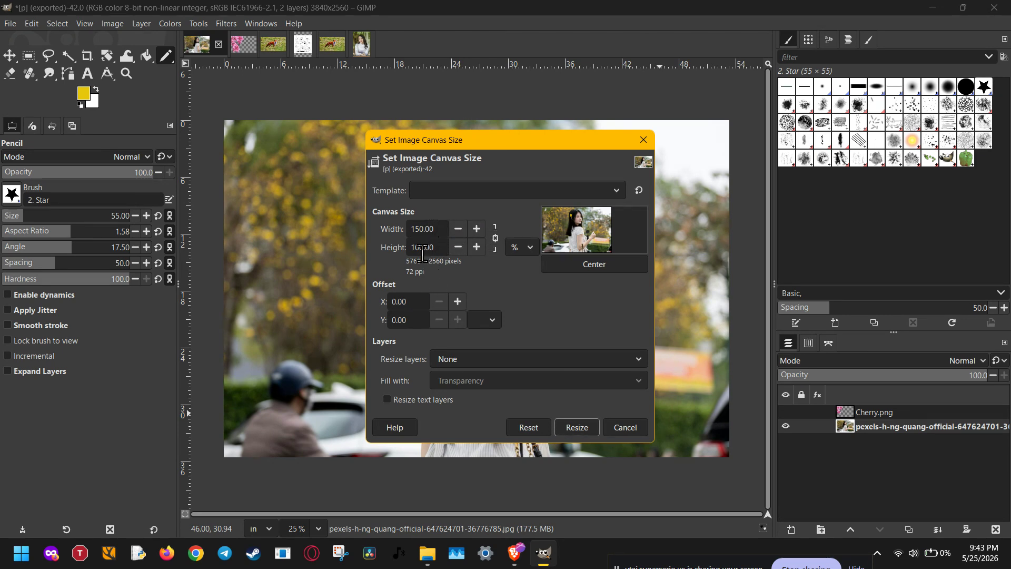
drag(415, 247, 422, 247)
text(5)
key(Return)
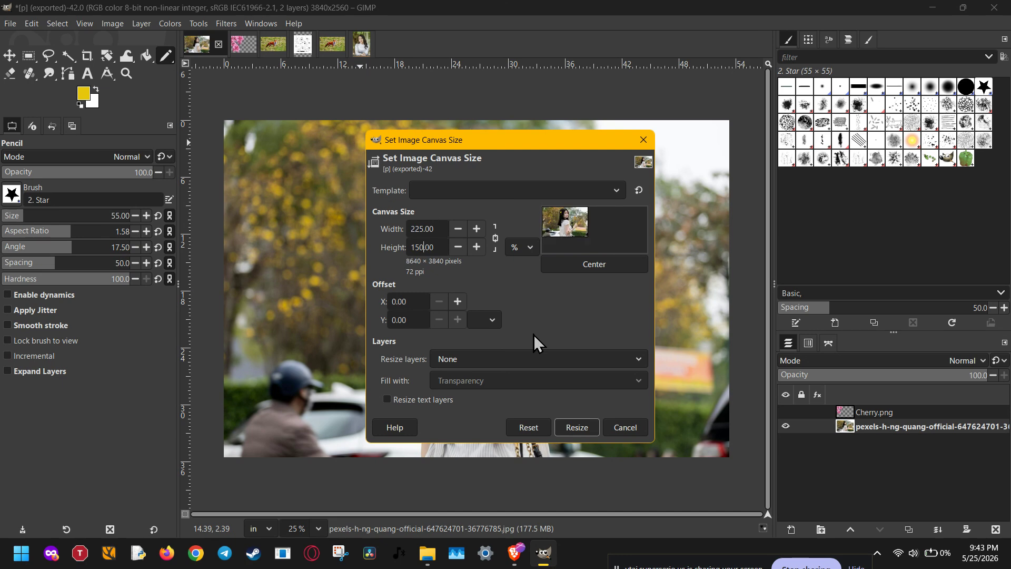
Step: Reduce the canvas size to 208.18% by 138.79%, center the photo on it, and apply the resize
drag(572, 225, 655, 261)
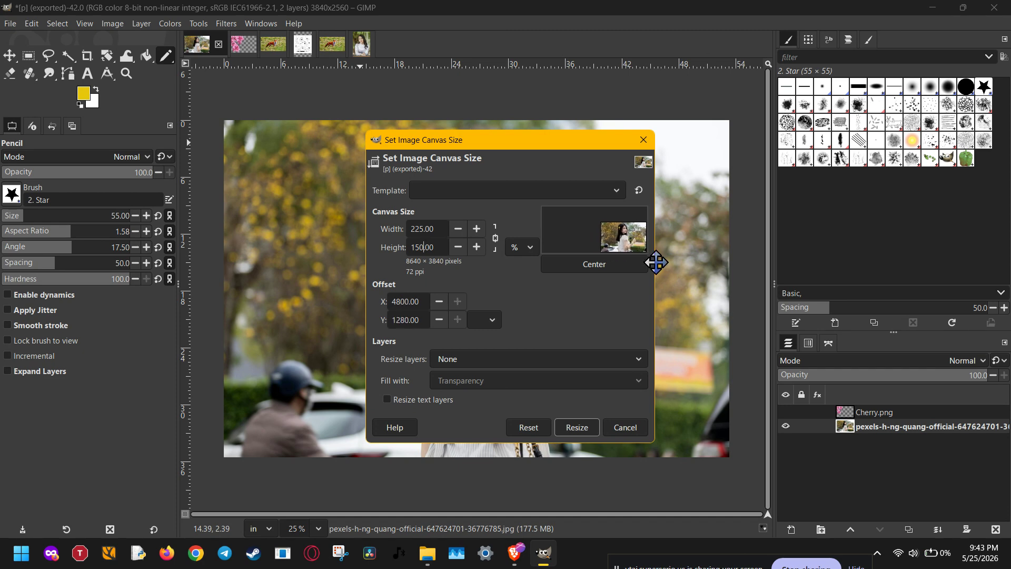
click(615, 270)
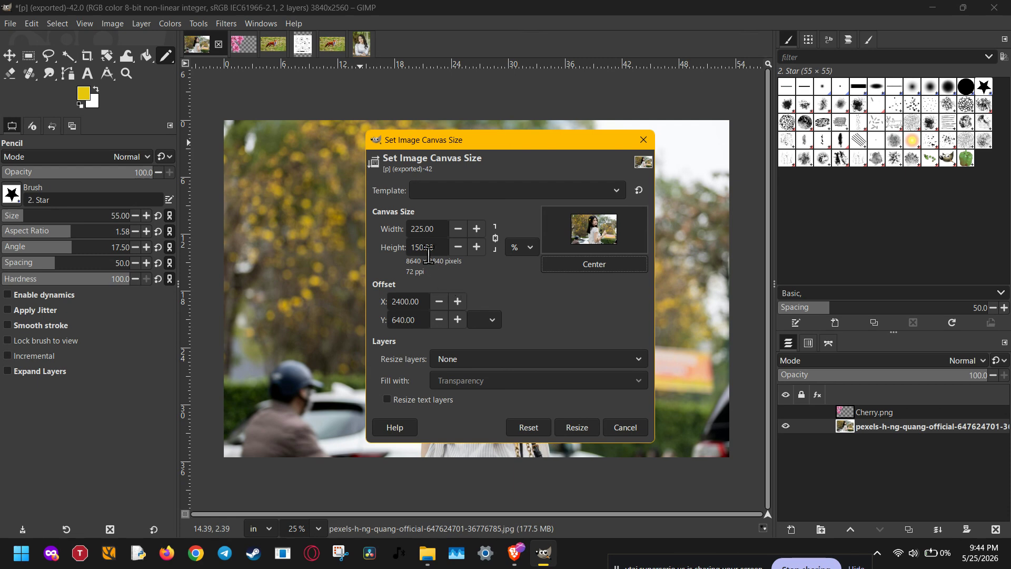
scroll(439, 233, down, 5)
scroll(439, 234, down, 10)
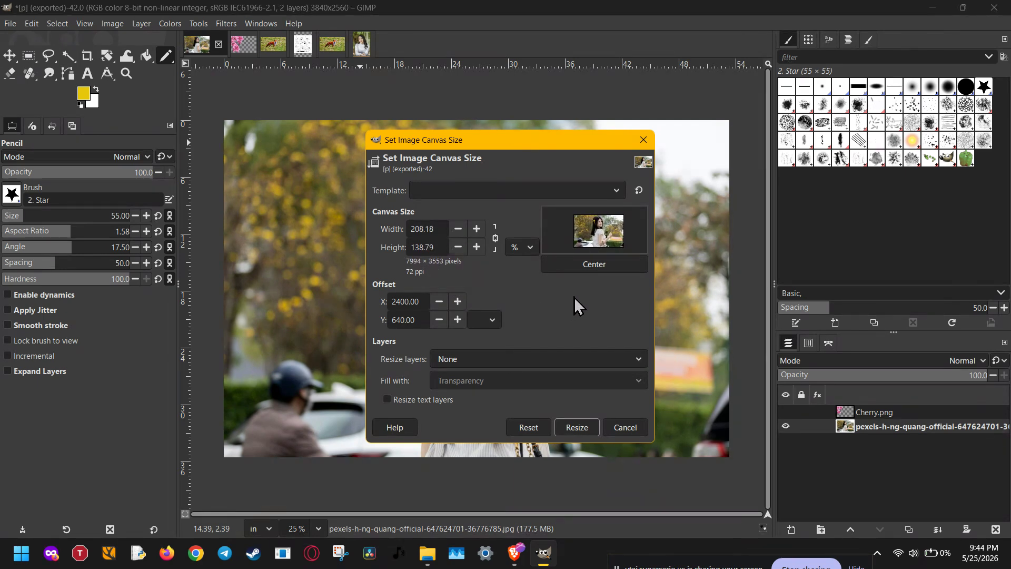
click(585, 267)
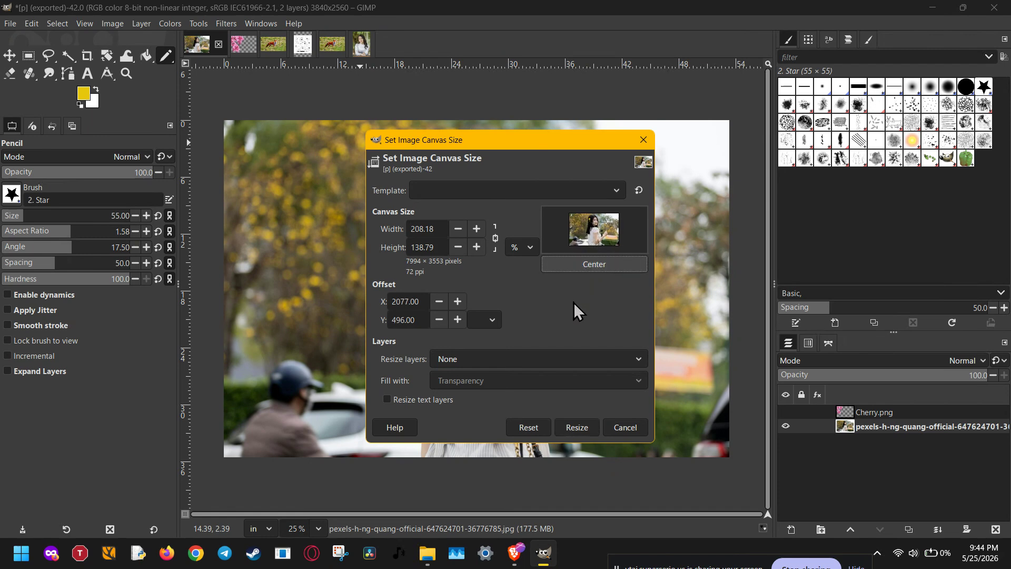
click(568, 428)
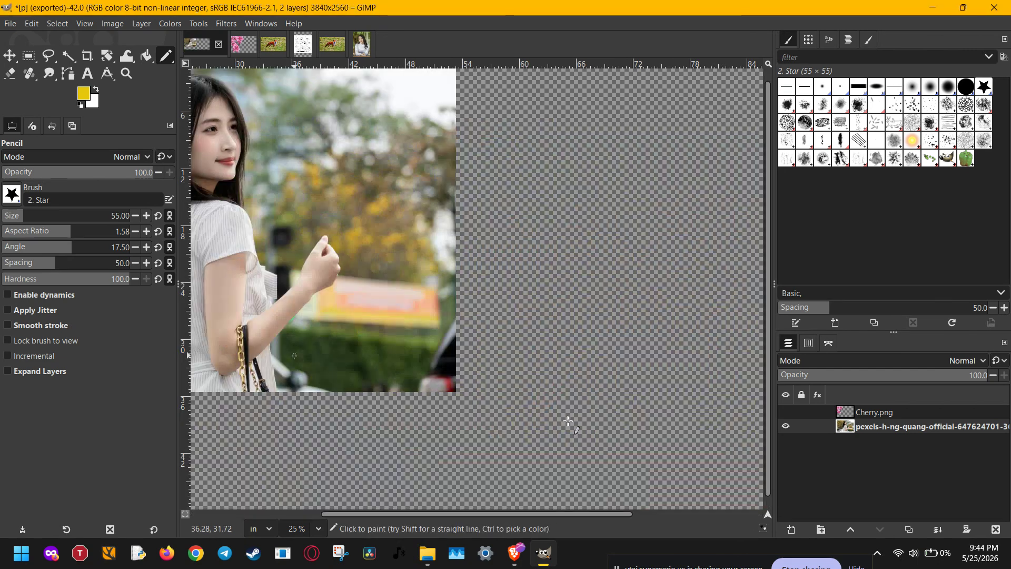
scroll(568, 417, down, 1)
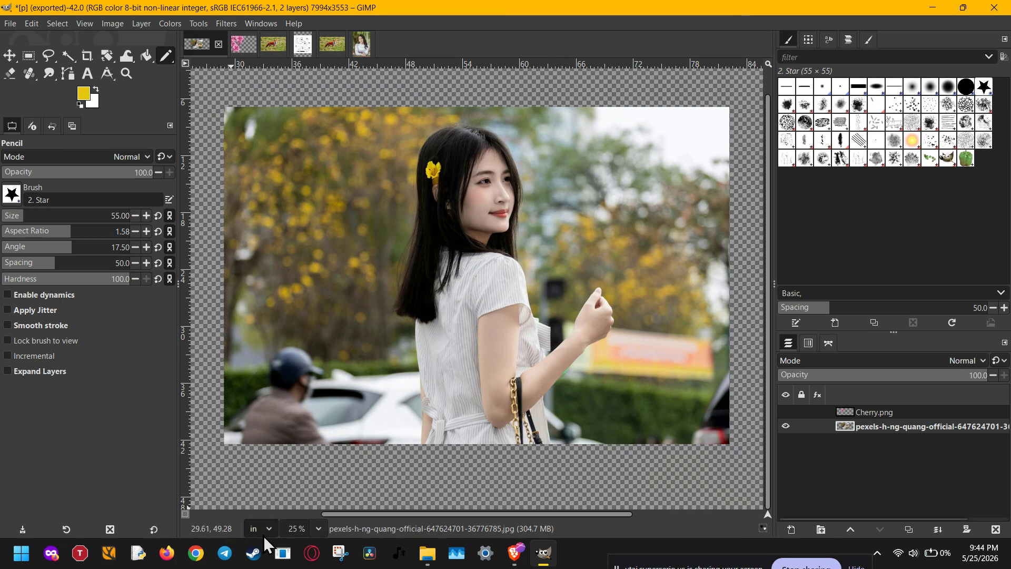
scroll(292, 528, down, 1)
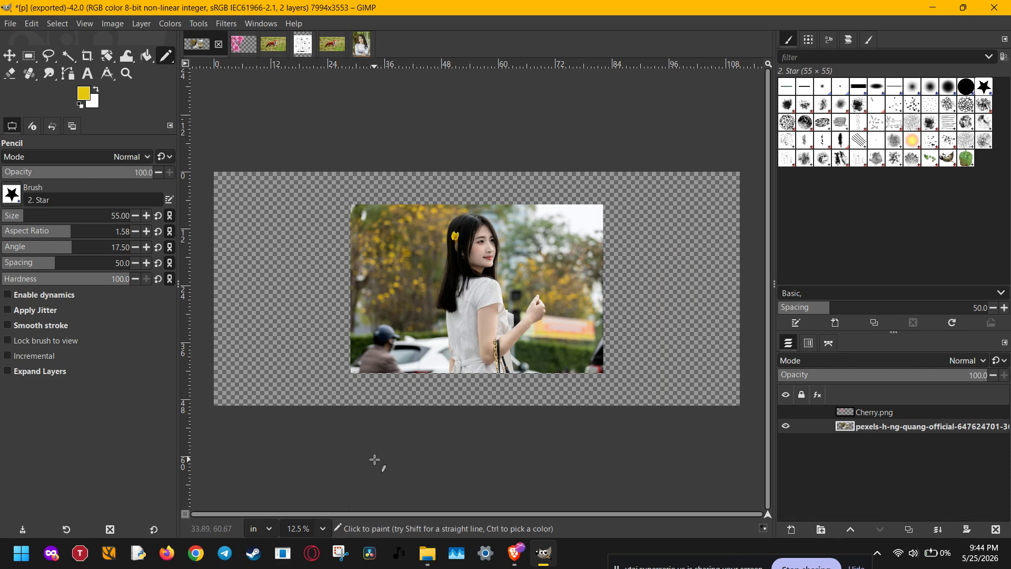
mouse_move(449, 392)
mouse_down()
mouse_move(356, 415)
mouse_move(552, 368)
mouse_move(462, 384)
mouse_up()
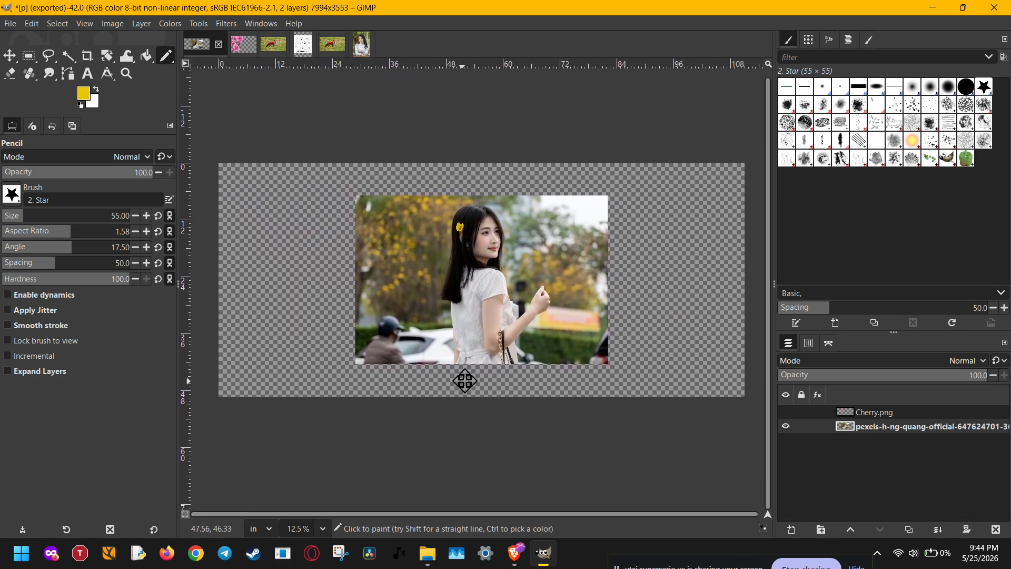